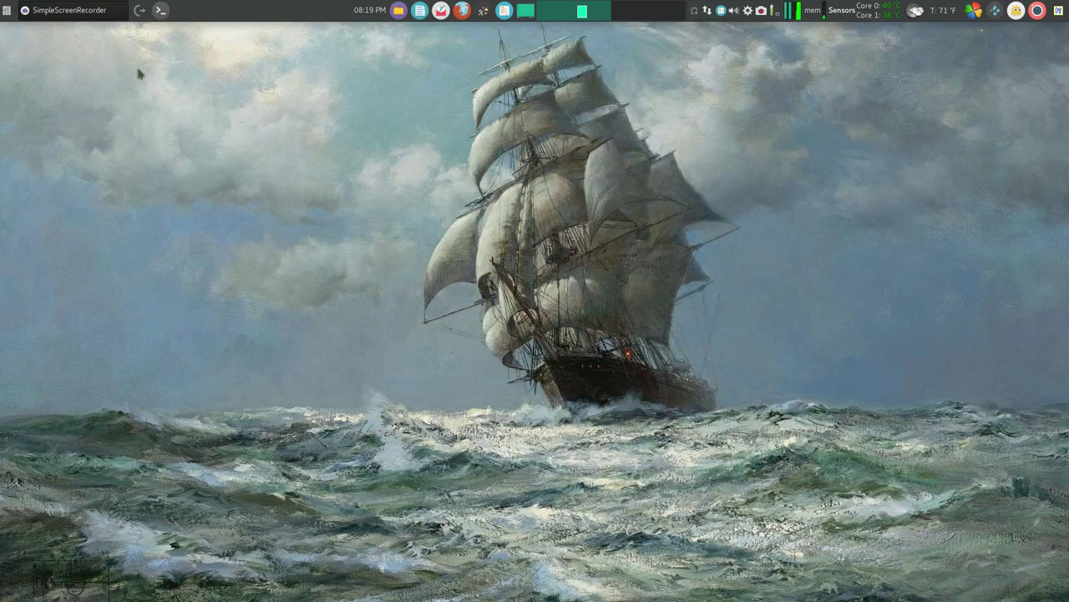
pyautogui.click(160, 10)
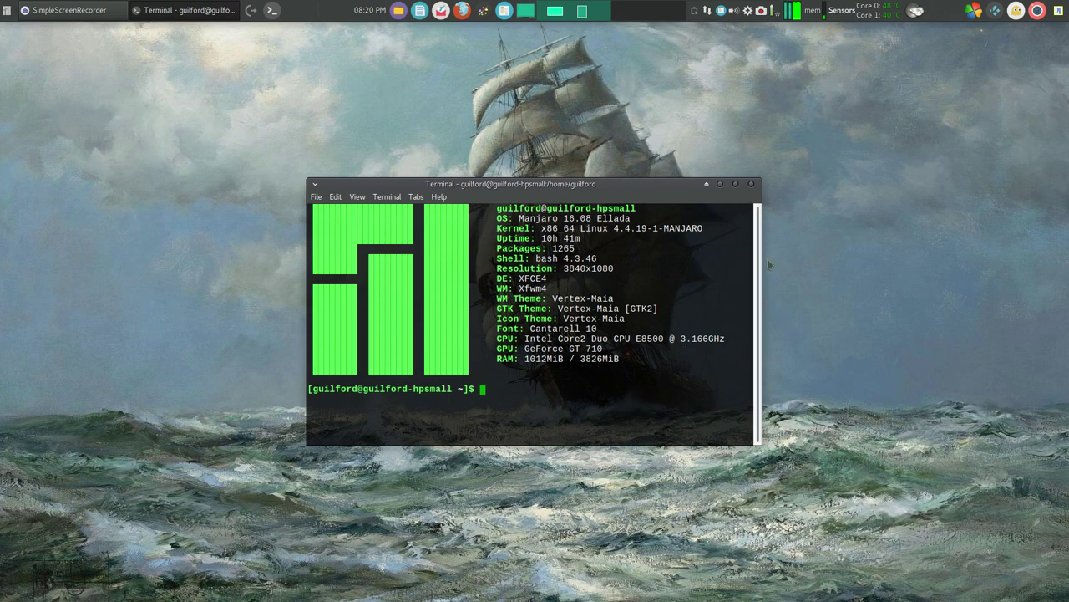
pyautogui.click(751, 185)
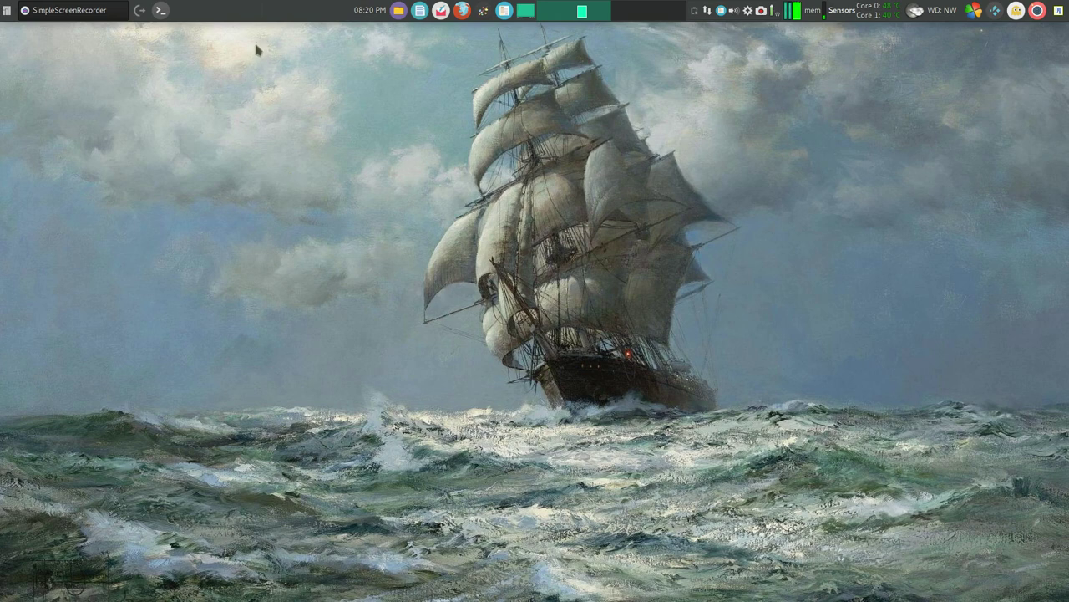
pyautogui.rightClick(262, 17)
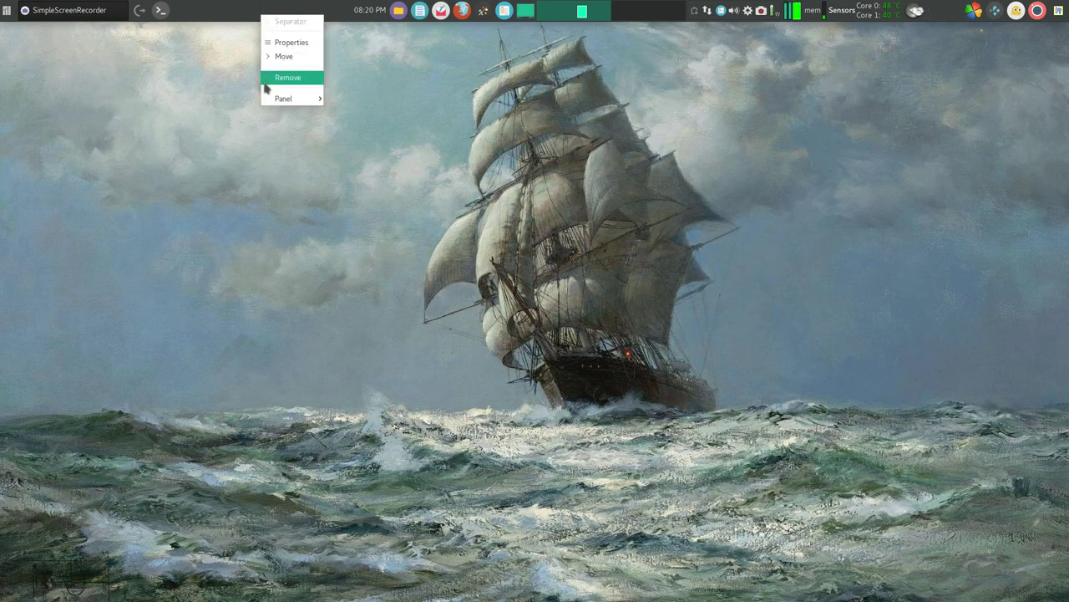
pyautogui.moveTo(288, 98)
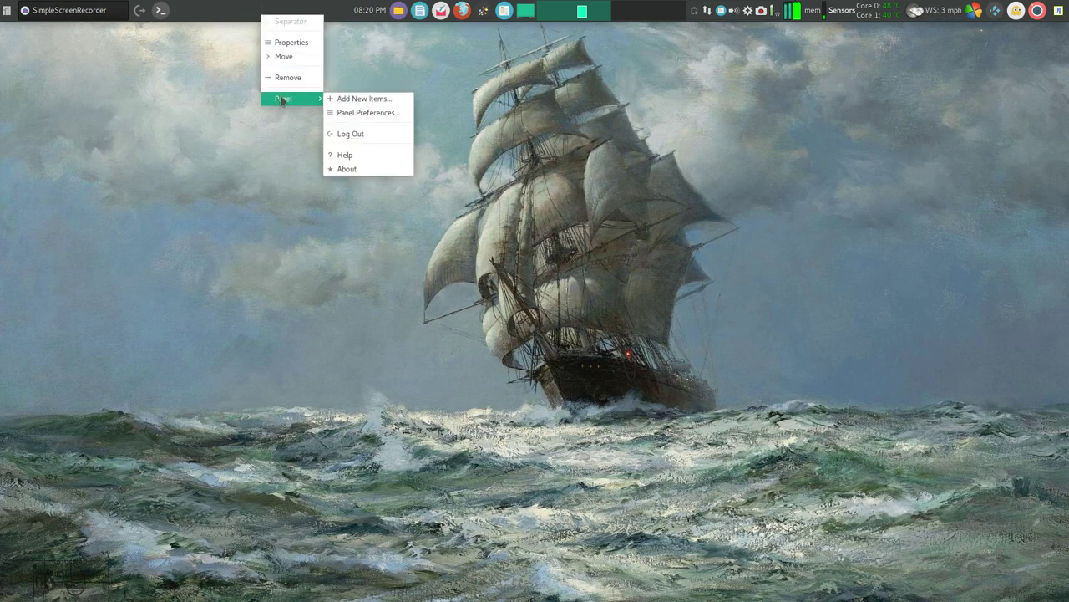
pyautogui.click(356, 99)
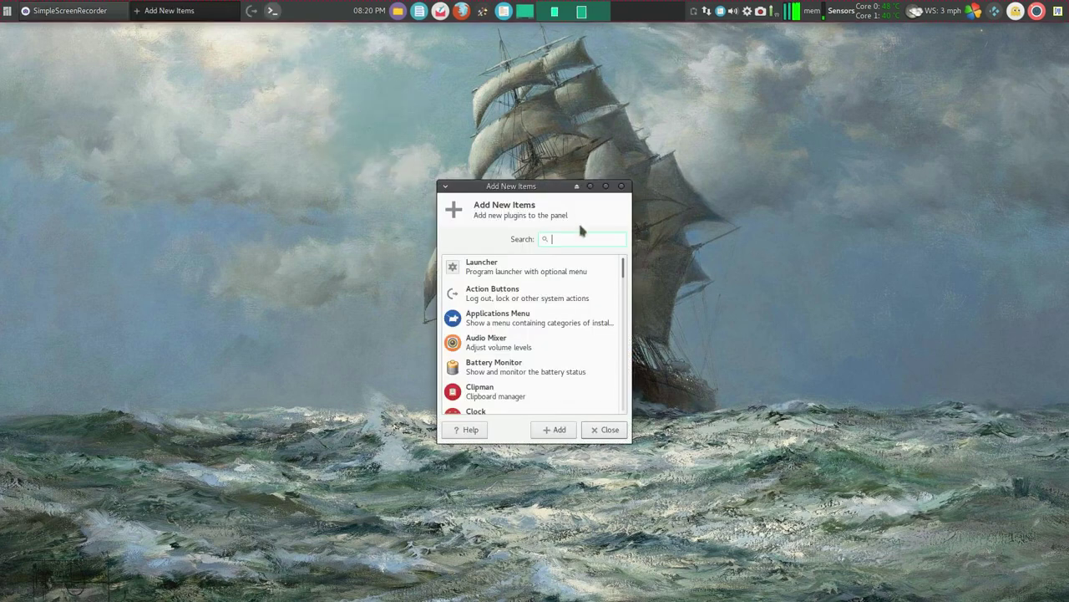
pyautogui.scroll(-2, 535, 307)
pyautogui.scroll(-3, 535, 308)
pyautogui.scroll(-2, 535, 311)
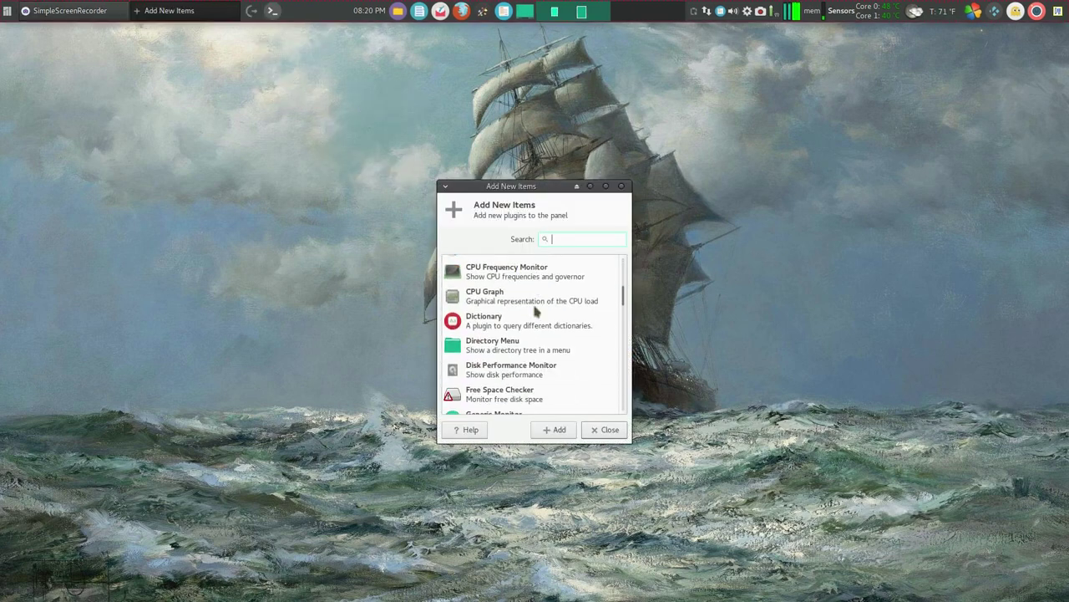
pyautogui.scroll(-2, 536, 311)
pyautogui.scroll(-2, 535, 310)
pyautogui.scroll(-2, 539, 330)
pyautogui.scroll(-1, 552, 372)
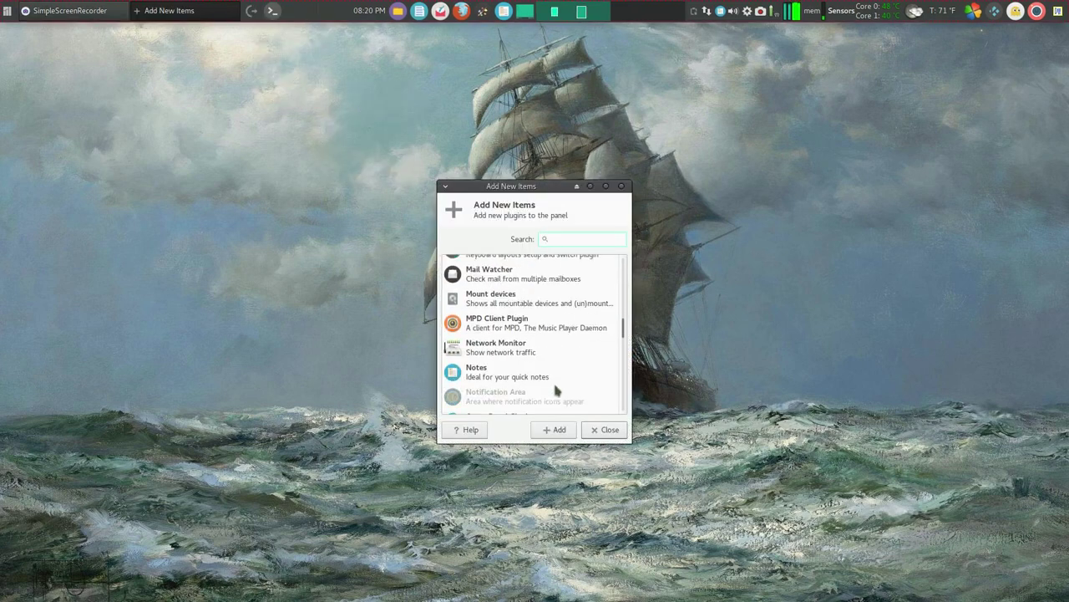
pyautogui.click(611, 431)
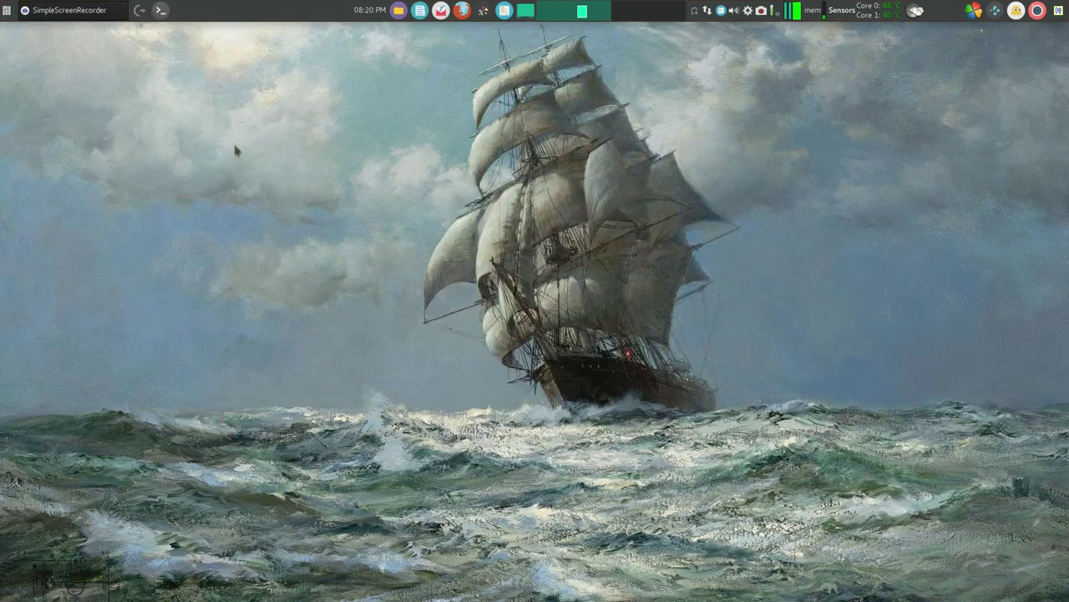
pyautogui.rightClick(224, 10)
pyautogui.moveTo(251, 86)
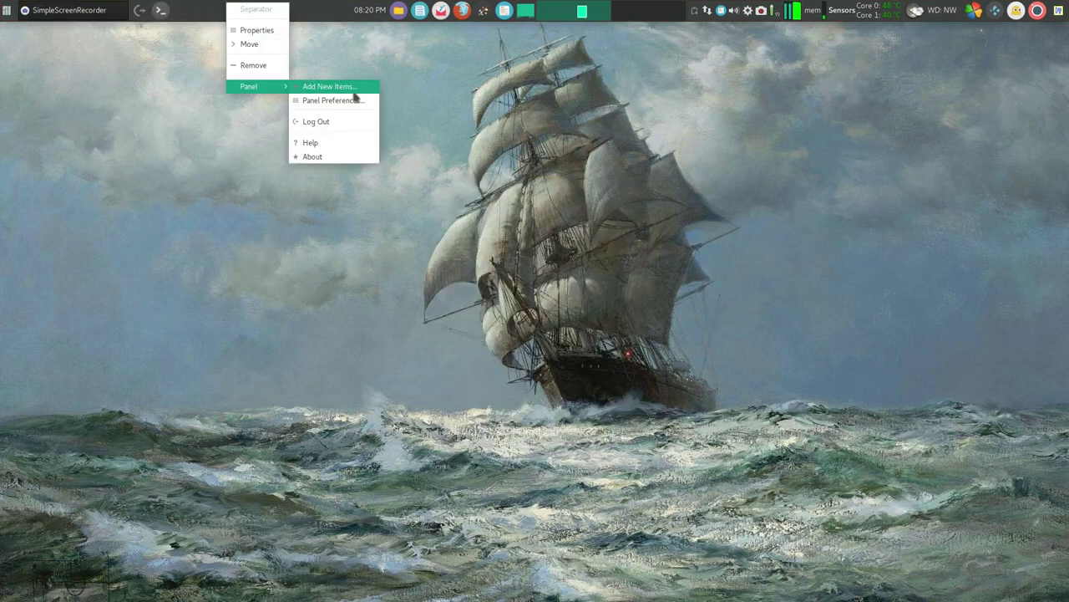
pyautogui.click(347, 108)
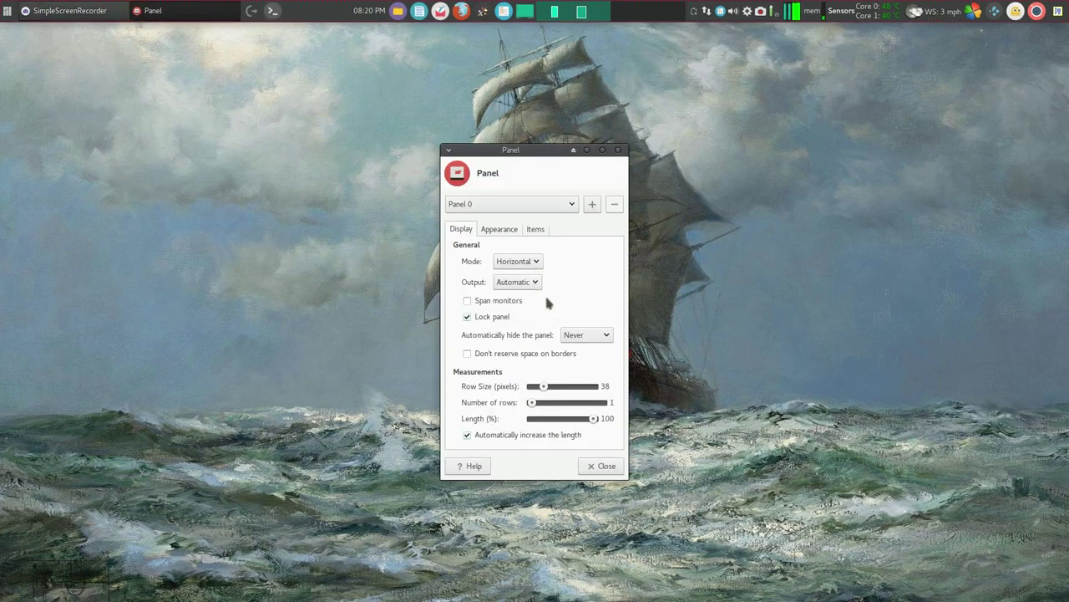
pyautogui.click(573, 205)
pyautogui.click(598, 465)
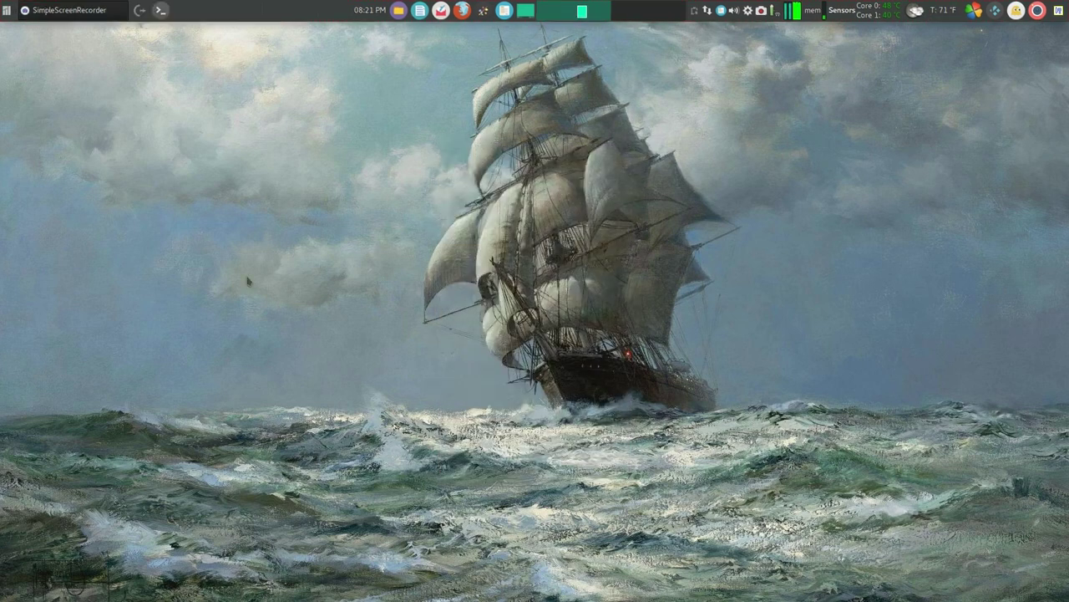
pyautogui.click(6, 10)
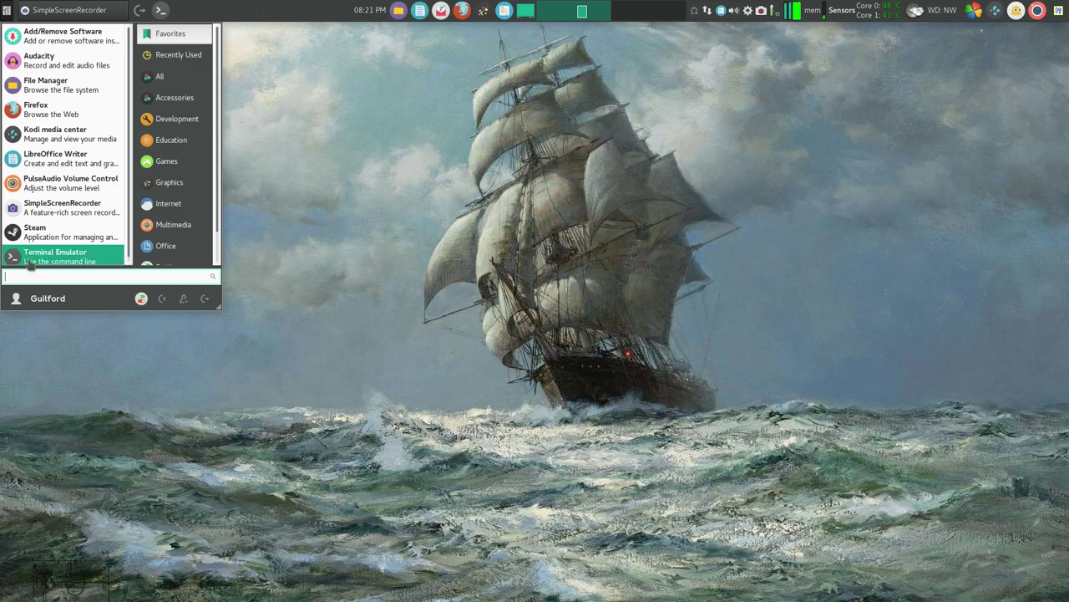
pyautogui.write('chrom')
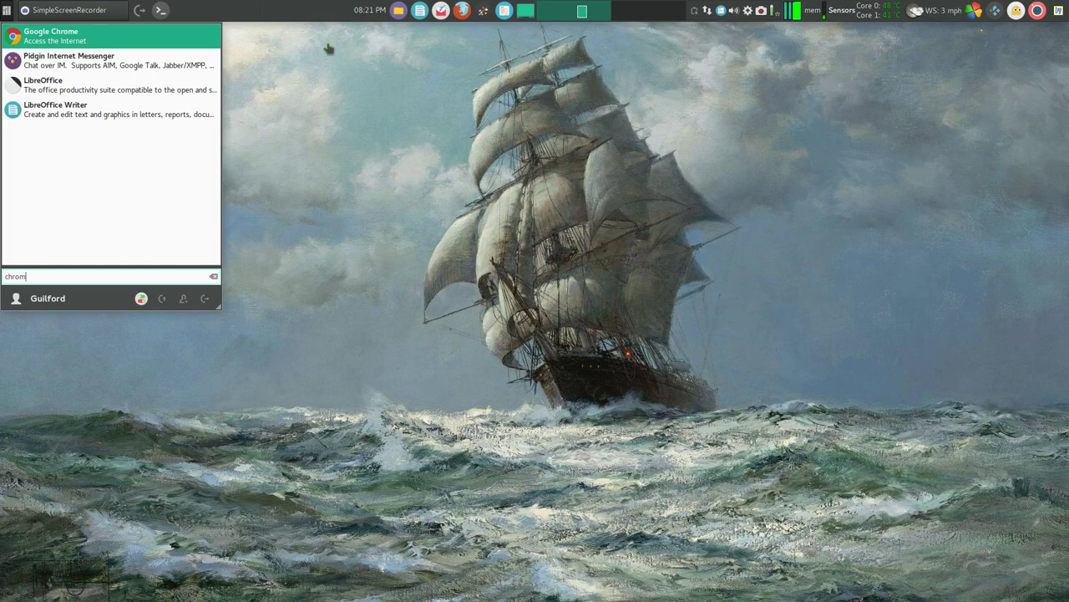
pyautogui.click(276, 67)
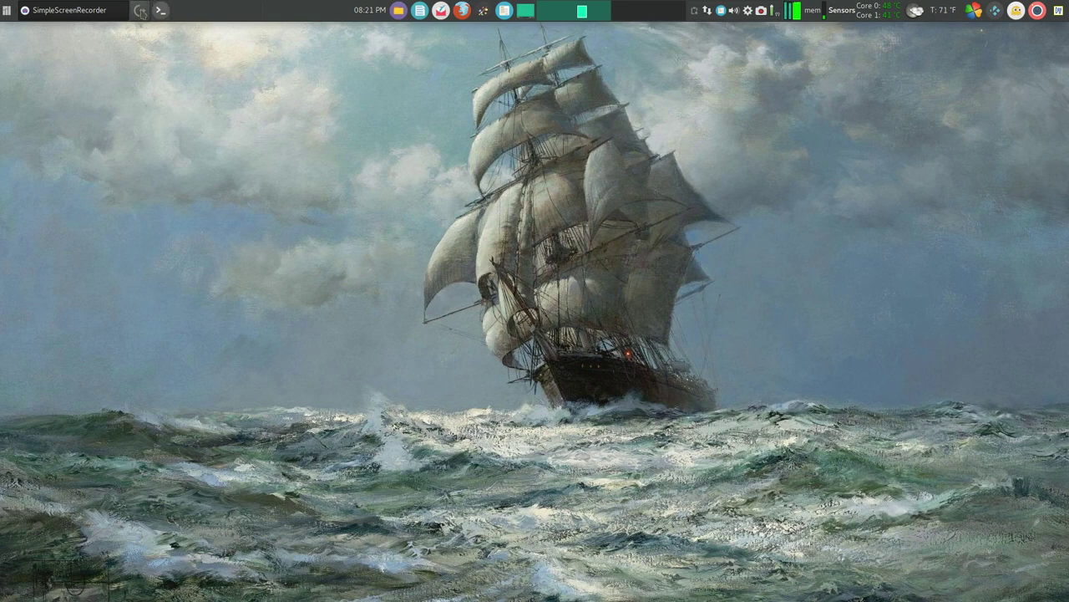
pyautogui.click(159, 14)
pyautogui.click(916, 10)
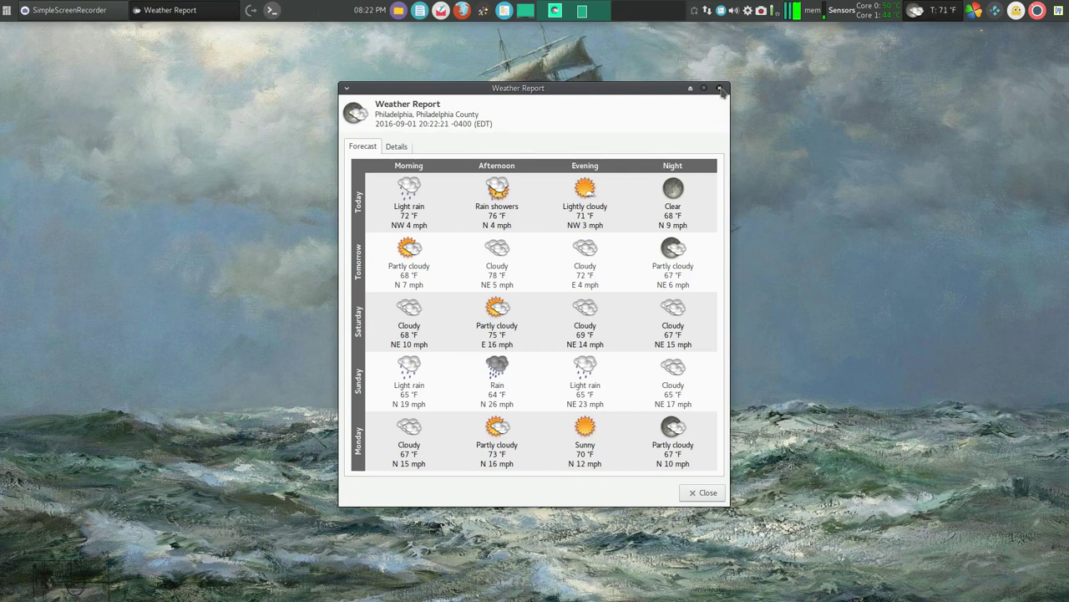
pyautogui.click(720, 89)
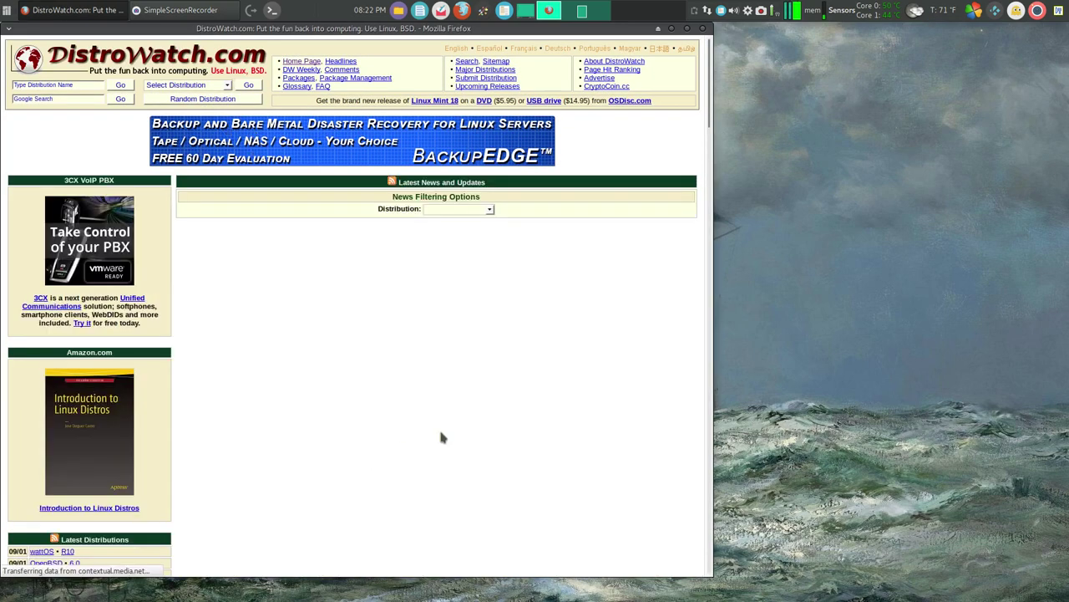
pyautogui.click(702, 28)
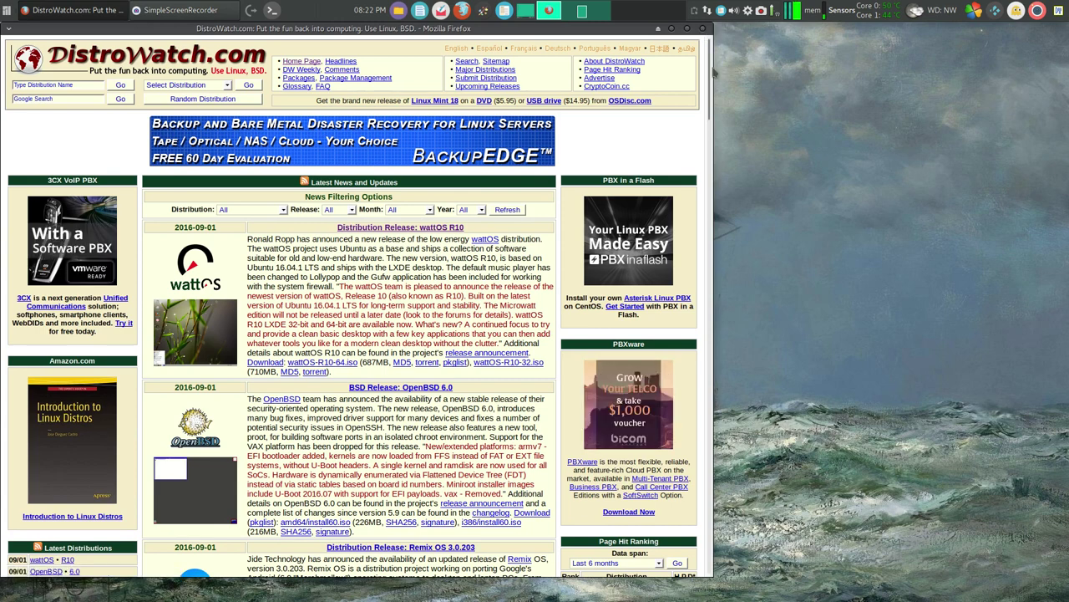